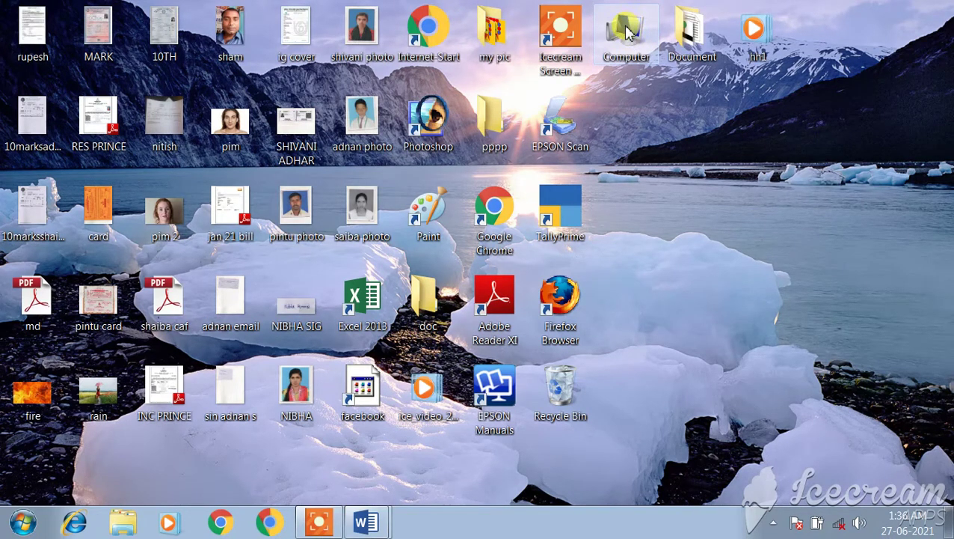
Step: Open the Computer window and show the properties of Local Disk (C:)
{"action": "left_click", "coordinate": [626, 34]}
{"action": "right_click", "coordinate": [626, 34]}
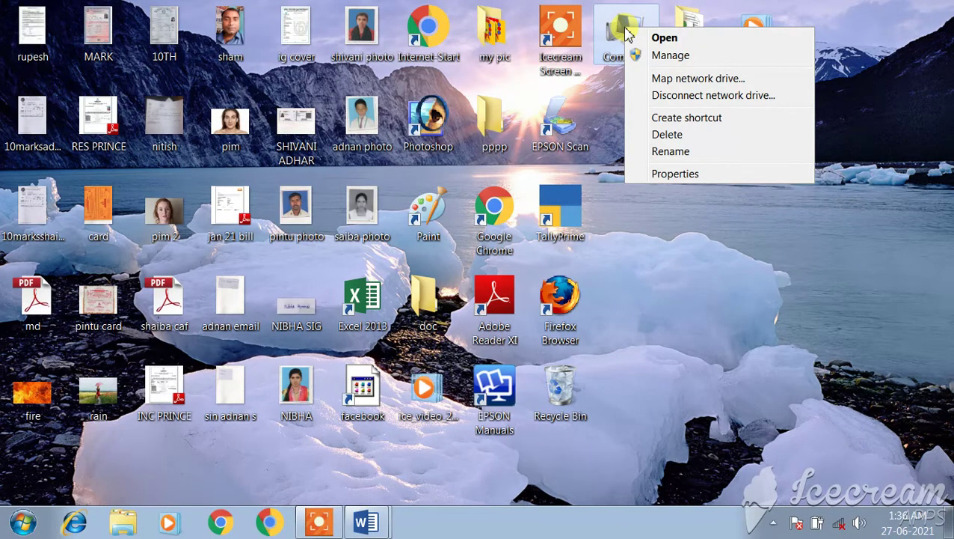
{"action": "left_click", "coordinate": [645, 38]}
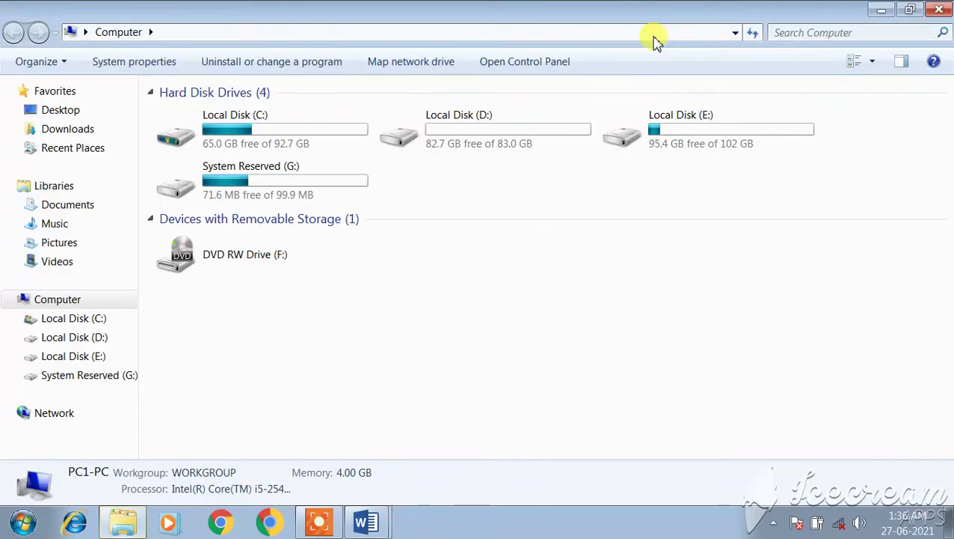
{"action": "left_click", "coordinate": [239, 132]}
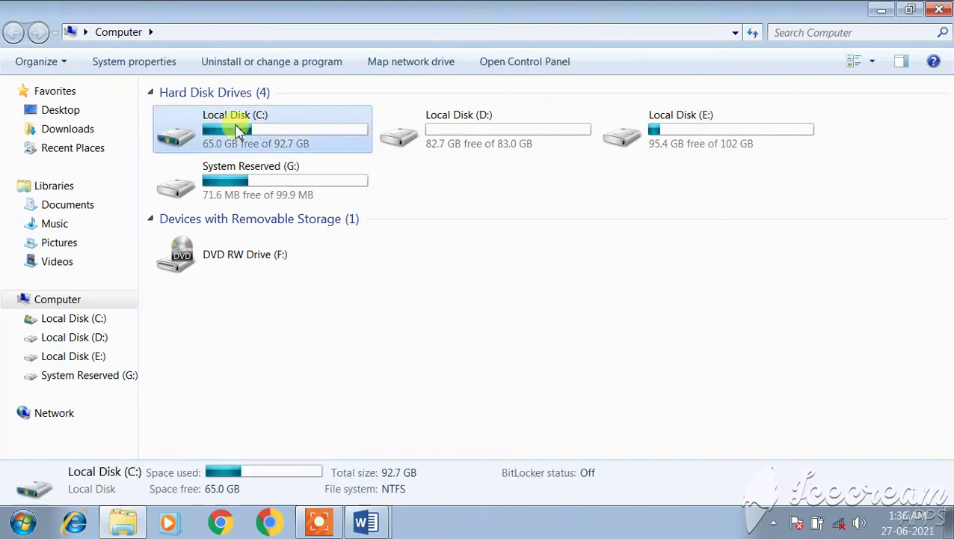
{"action": "right_click", "coordinate": [239, 131]}
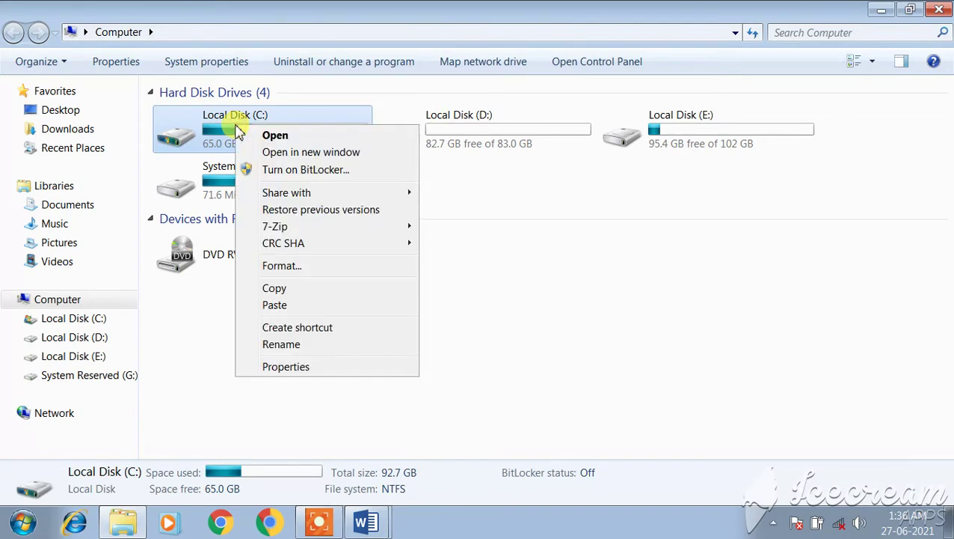
{"action": "left_click", "coordinate": [291, 369]}
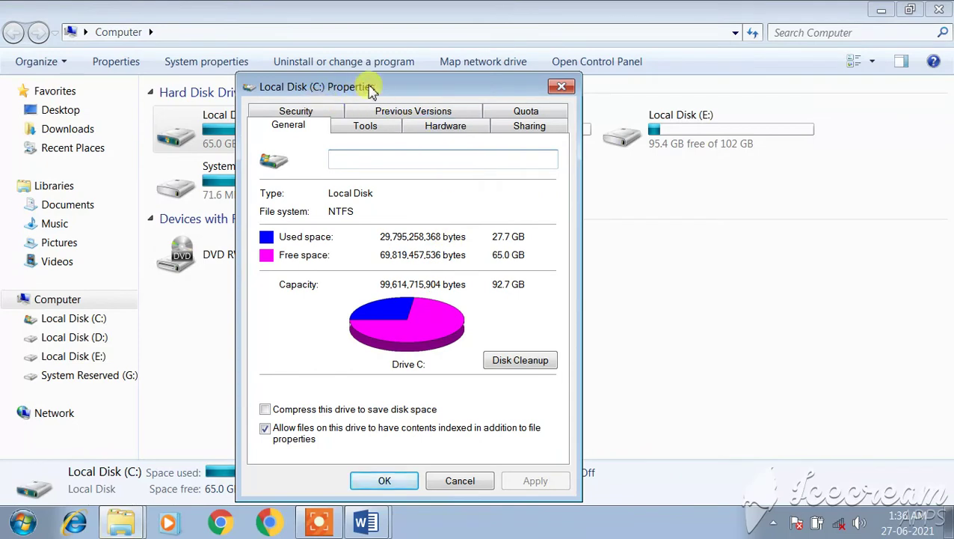
{"action": "left_click_drag", "start_coordinate": [369, 86], "coordinate": [337, 63]}
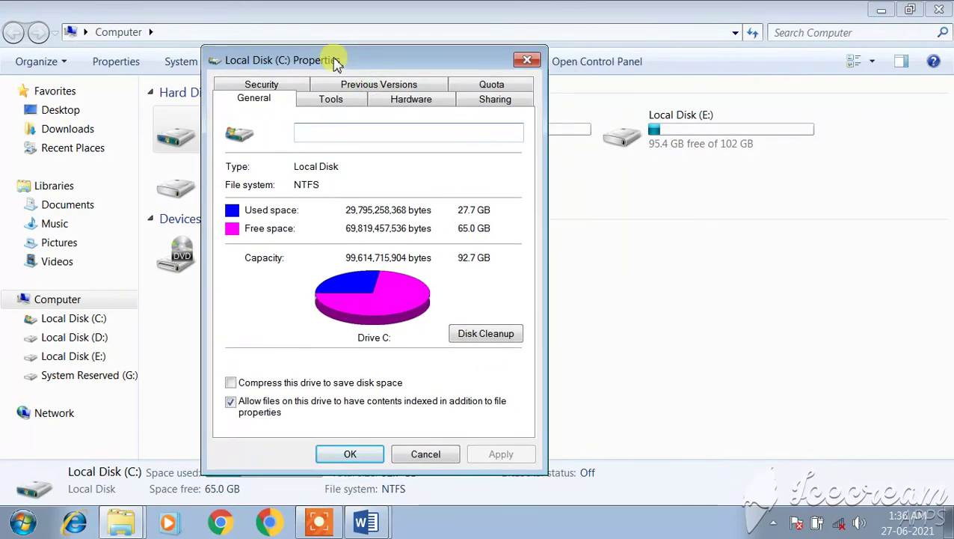
Step: Start Disk Cleanup for drive C: and mark Offline Webpages and Setup Log Files for deletion, leaving Recycle Bin unmarked
{"action": "left_click", "coordinate": [481, 342]}
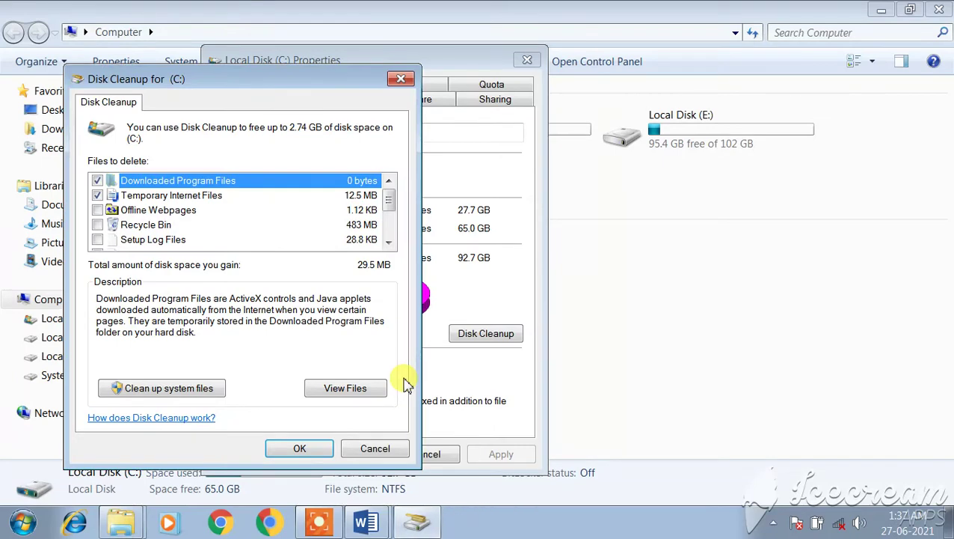
{"action": "left_click_drag", "start_coordinate": [215, 87], "coordinate": [341, 70]}
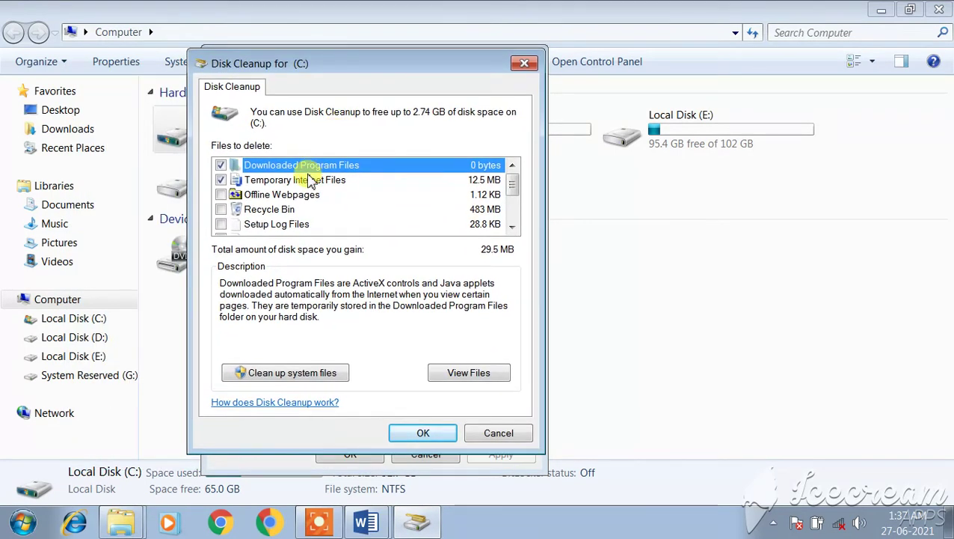
{"action": "left_click", "coordinate": [219, 195]}
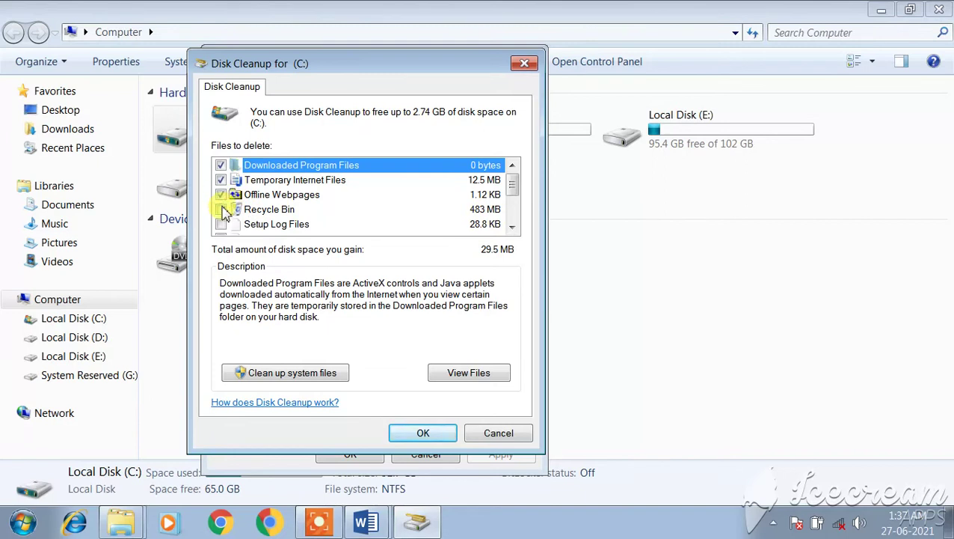
{"action": "left_click", "coordinate": [221, 209]}
{"action": "left_click", "coordinate": [222, 224]}
{"action": "left_click", "coordinate": [221, 211]}
Step: Mark Temporary files and the user archived, user queued and system archived Windows Error Reporting entries for cleanup
{"action": "scroll", "coordinate": [254, 208], "scroll_direction": "down", "scroll_amount": 2}
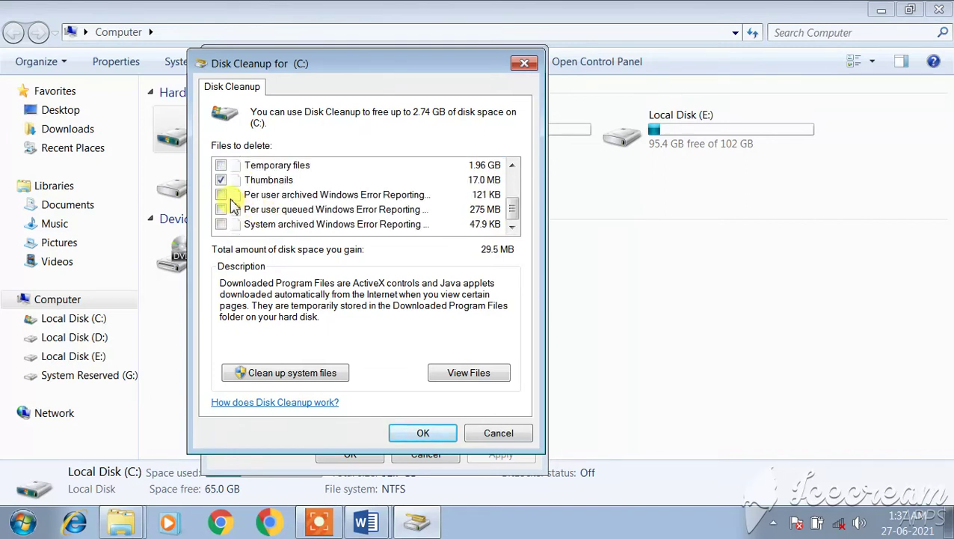
{"action": "left_click", "coordinate": [222, 166]}
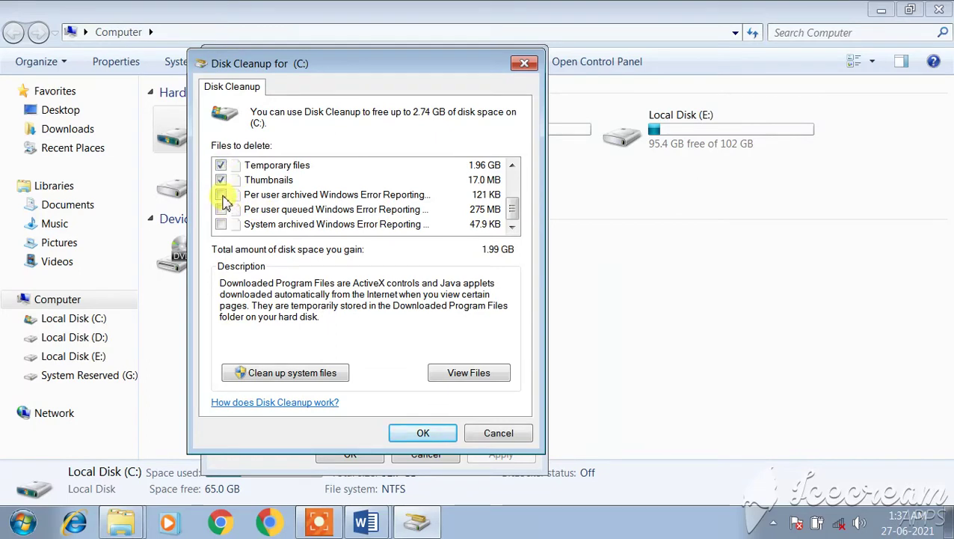
{"action": "left_click", "coordinate": [221, 194]}
{"action": "left_click", "coordinate": [221, 210]}
{"action": "left_click", "coordinate": [221, 225]}
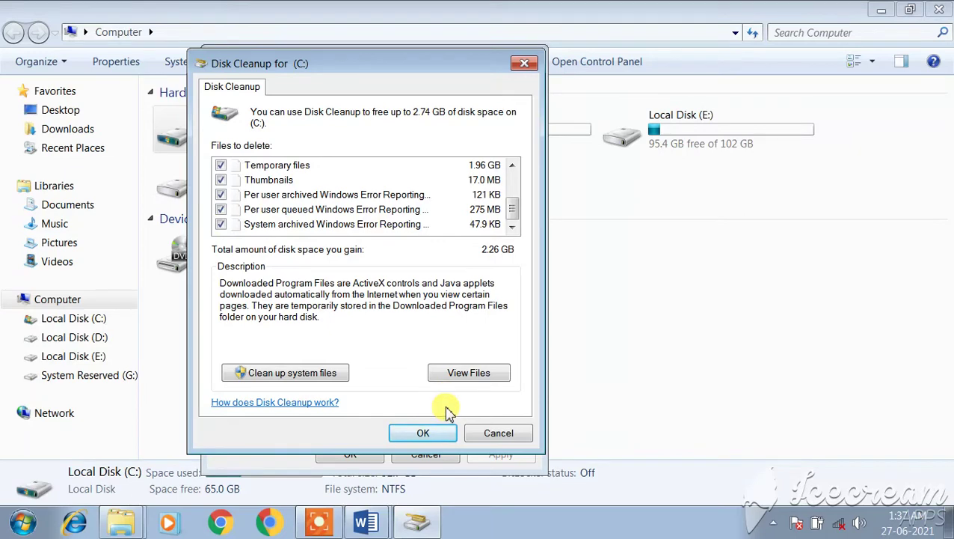
Step: Permanently delete the marked cleanup files from drive C: and close the drive's properties
{"action": "left_click", "coordinate": [424, 436]}
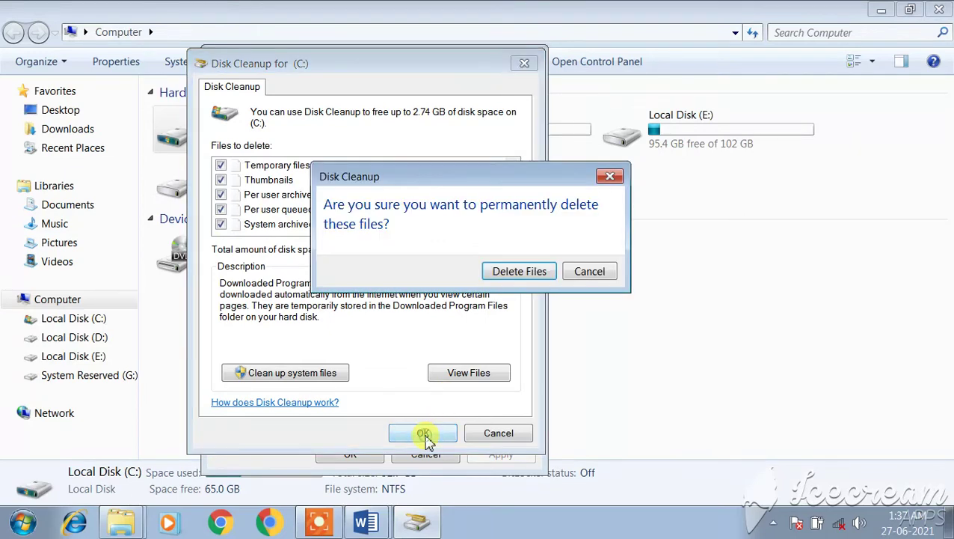
{"action": "left_click", "coordinate": [517, 275]}
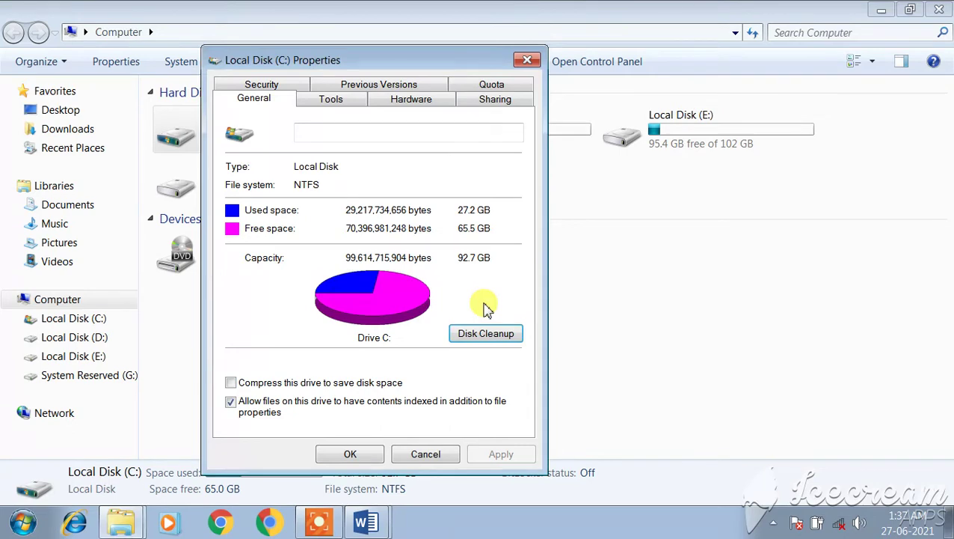
{"action": "left_click", "coordinate": [350, 454]}
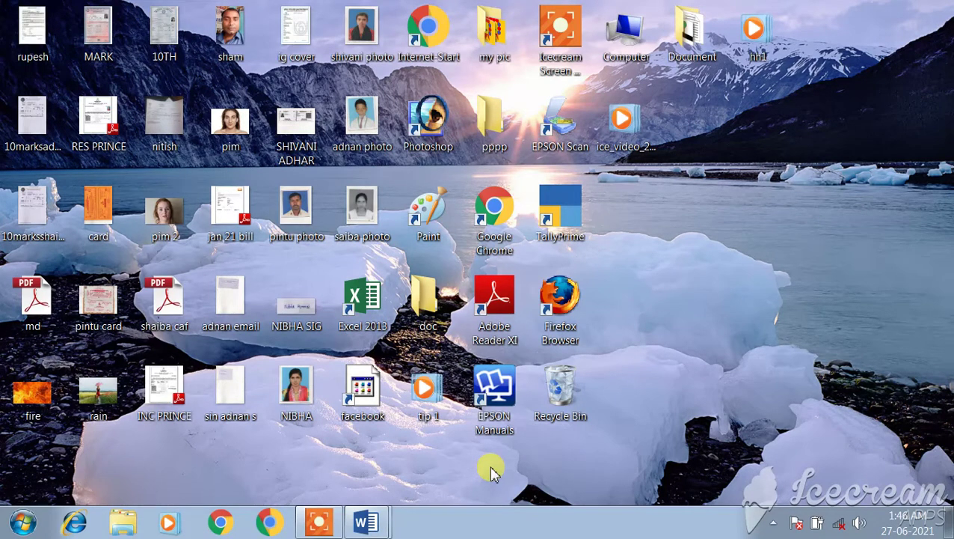
Step: Open the user's temporary files folder by running %temp%
{"action": "key", "text": "super+r"}
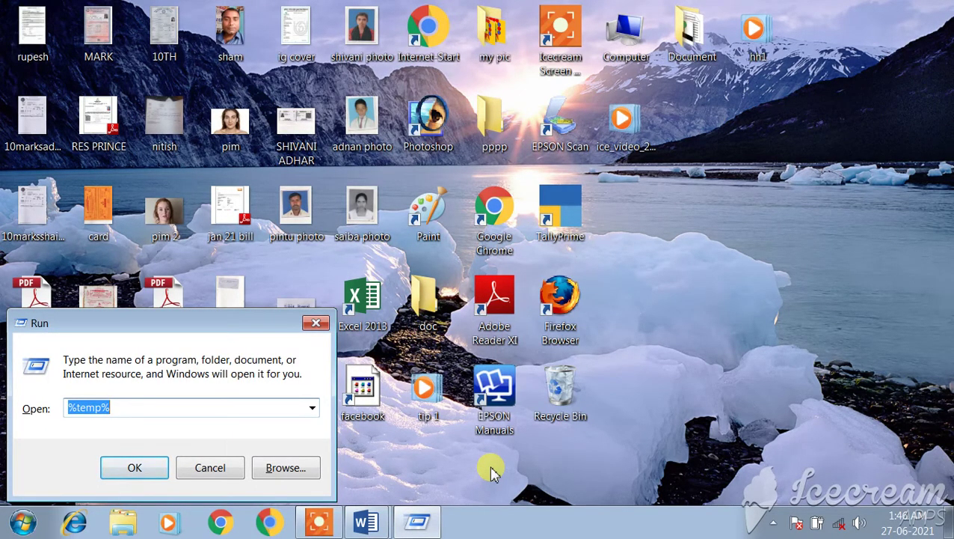
{"action": "type", "text": "%"}
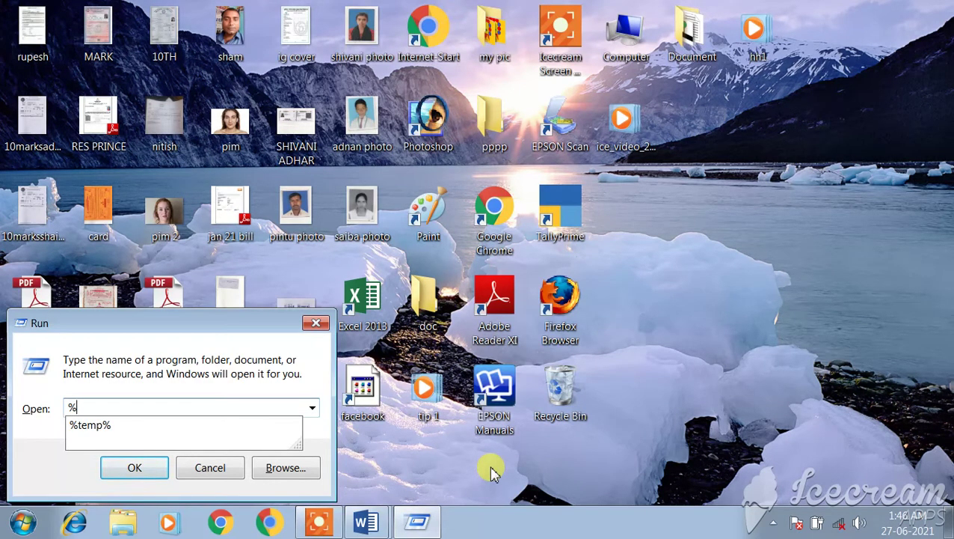
{"action": "type", "text": "temp%"}
{"action": "key", "text": "Return"}
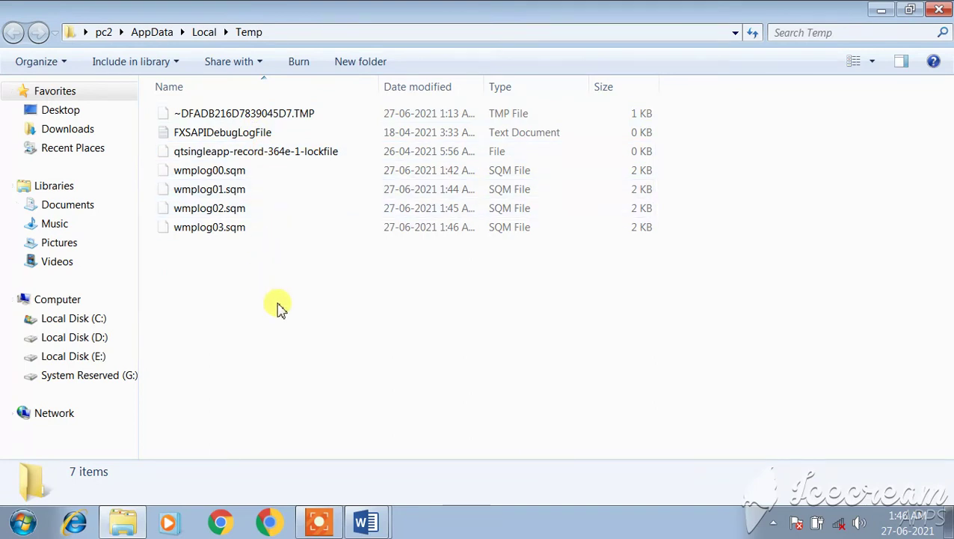
Step: Move all files in the Temp folder to the Recycle Bin, skipping every file in use, and close the folder
{"action": "key", "text": "ctrl+a"}
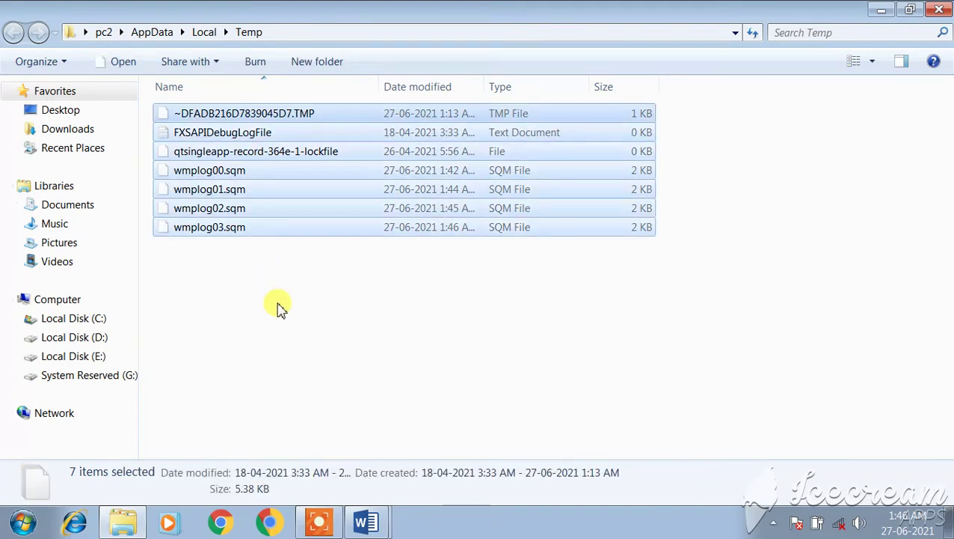
{"action": "key", "text": "Delete"}
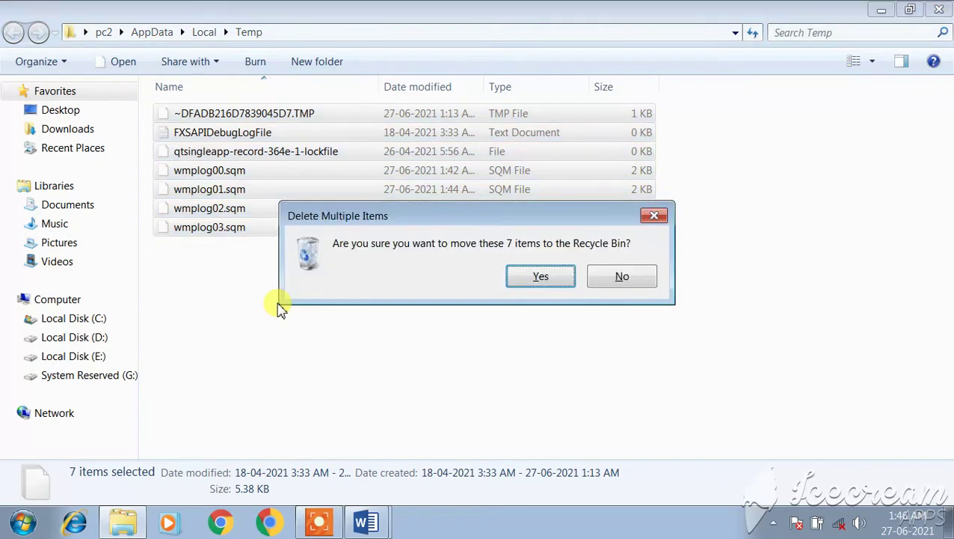
{"action": "left_click", "coordinate": [550, 282]}
{"action": "left_click", "coordinate": [338, 361]}
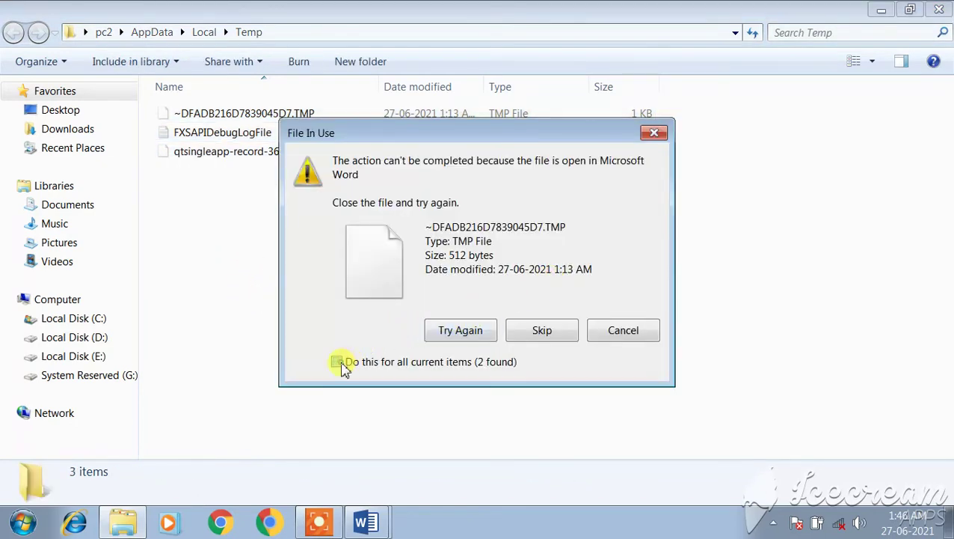
{"action": "left_click", "coordinate": [545, 330]}
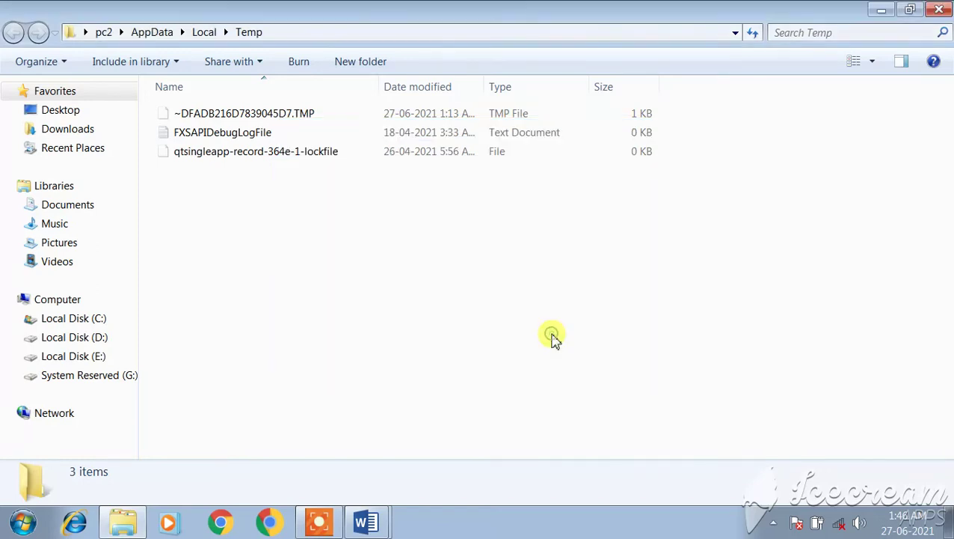
{"action": "left_click", "coordinate": [940, 10]}
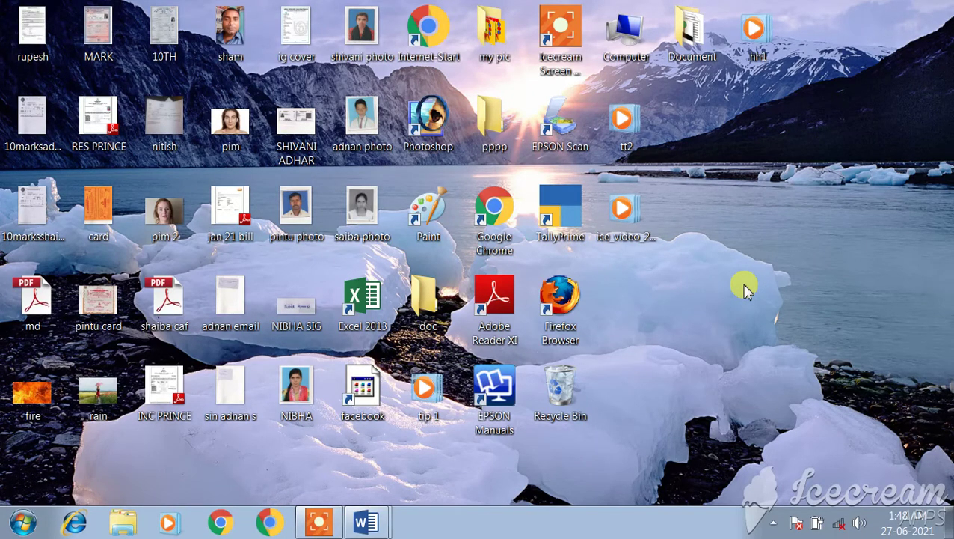
Step: Open the Windows Prefetch folder by running prefetch, granting permanent access to it
{"action": "key", "text": "super+r"}
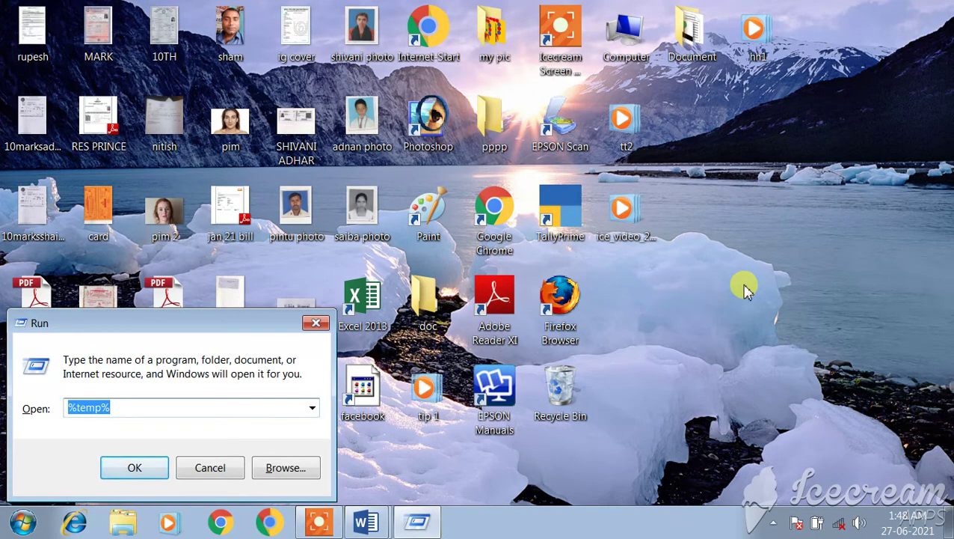
{"action": "type", "text": "p"}
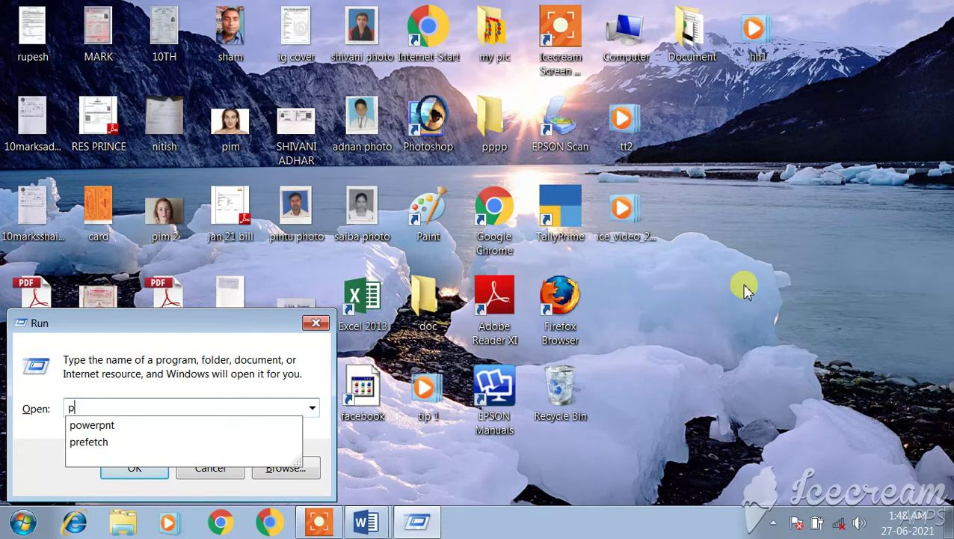
{"action": "type", "text": "re"}
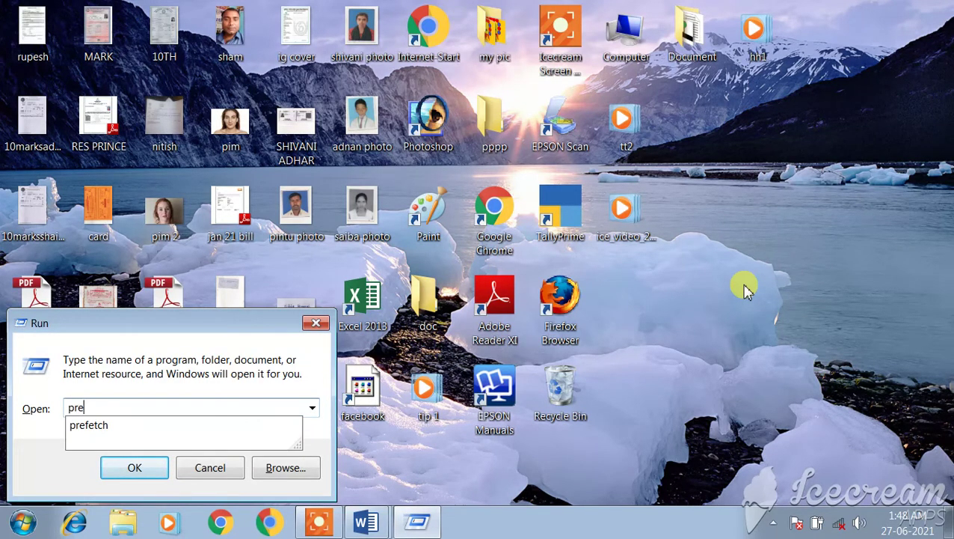
{"action": "type", "text": "fetch"}
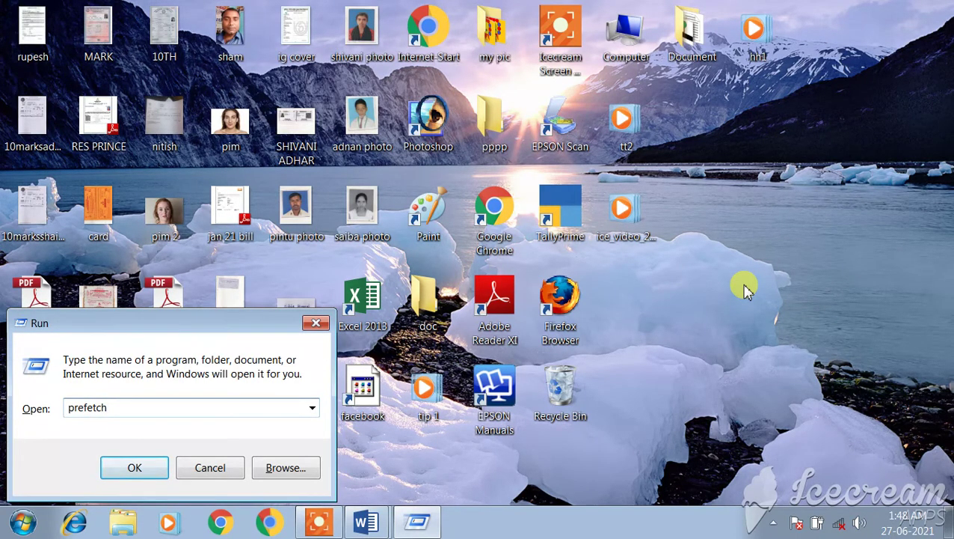
{"action": "key", "text": "Return"}
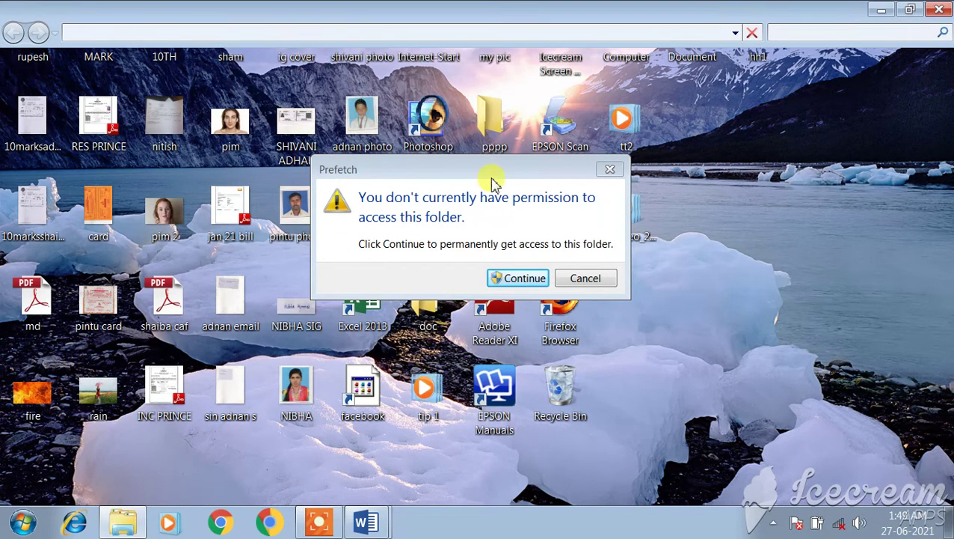
{"action": "left_click", "coordinate": [522, 278]}
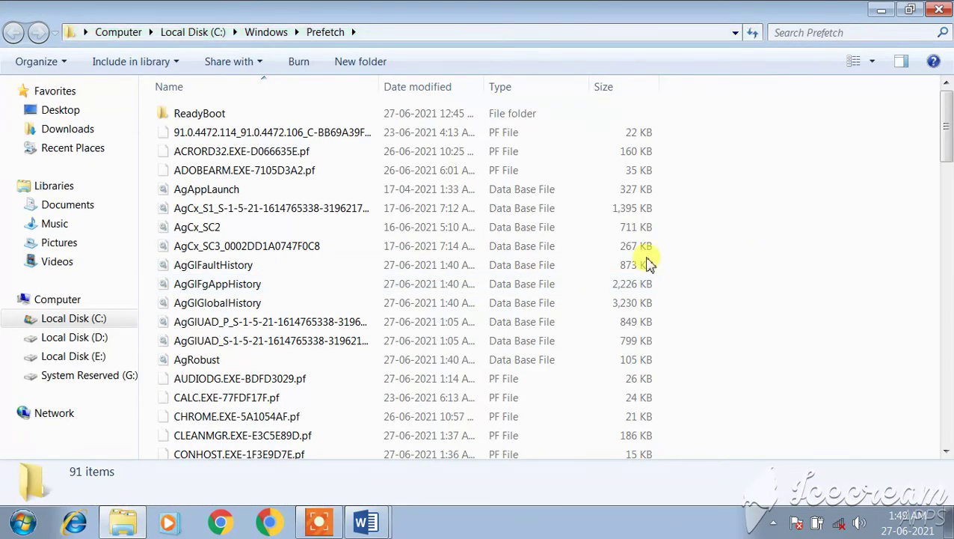
Step: Permanently delete all items in the Prefetch folder and close its window
{"action": "key", "text": "ctrl+a"}
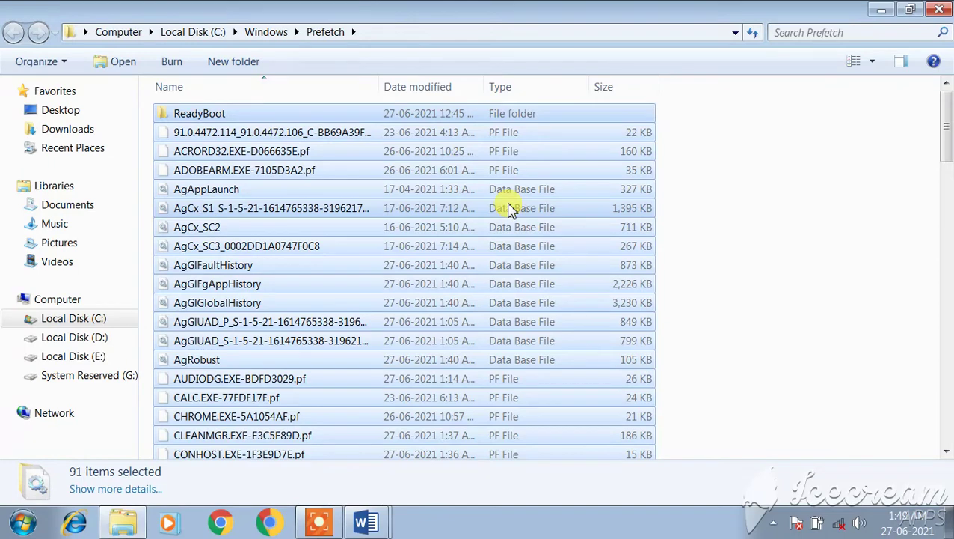
{"action": "key", "text": "shift+Delete"}
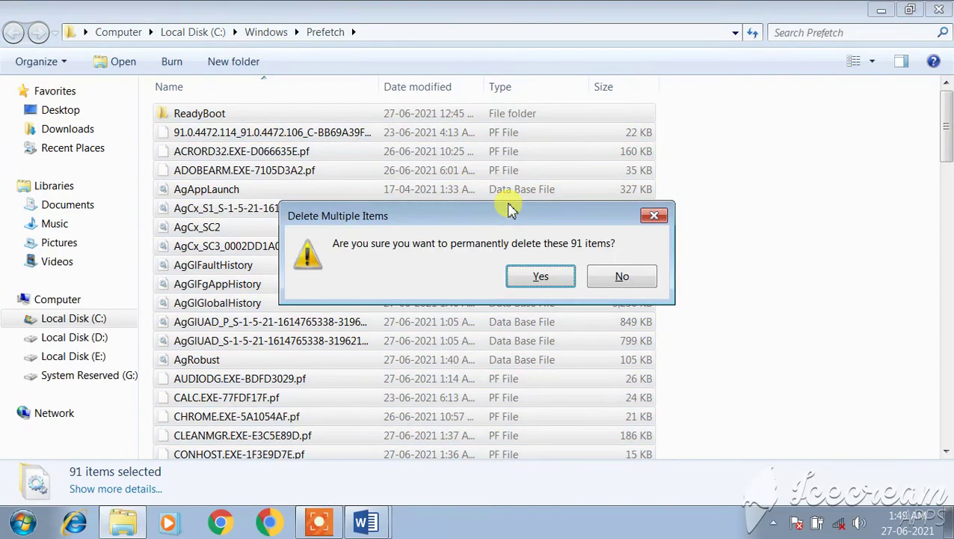
{"action": "key", "text": "Return"}
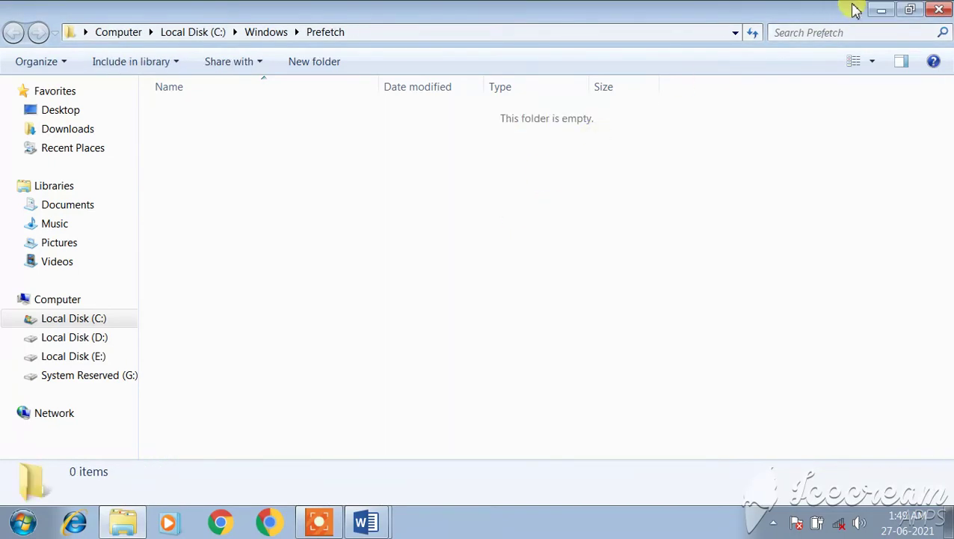
{"action": "left_click", "coordinate": [939, 11]}
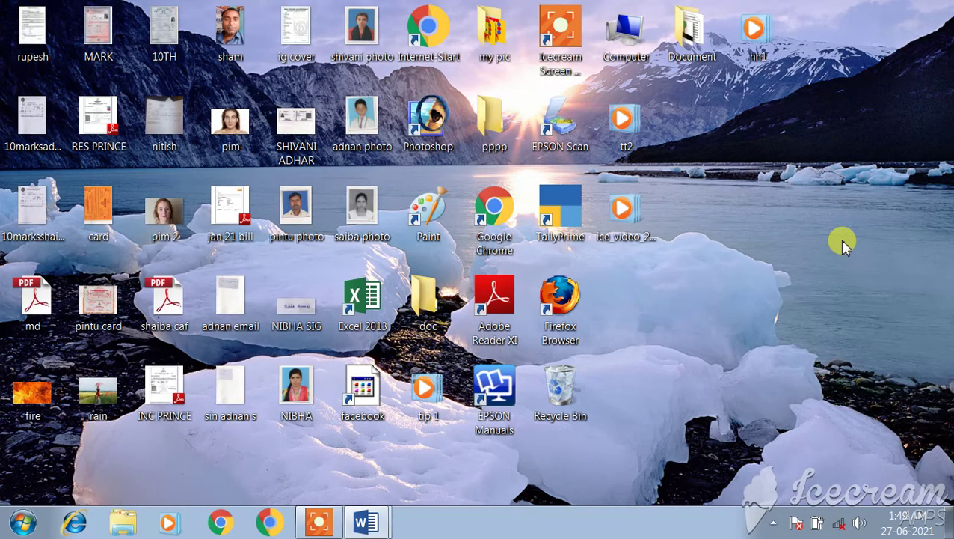
Step: Open the Recent items folder by running recent
{"action": "key", "text": "super+r"}
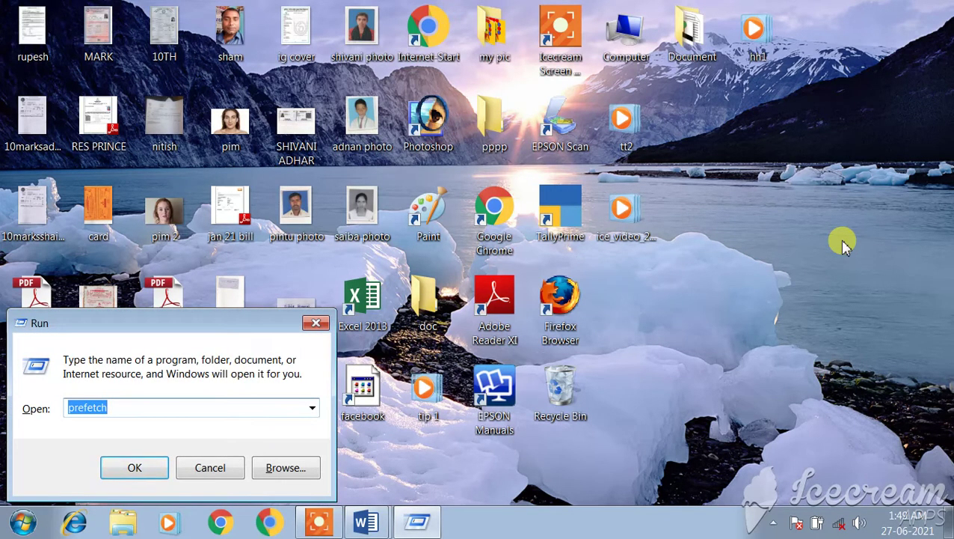
{"action": "type", "text": "re"}
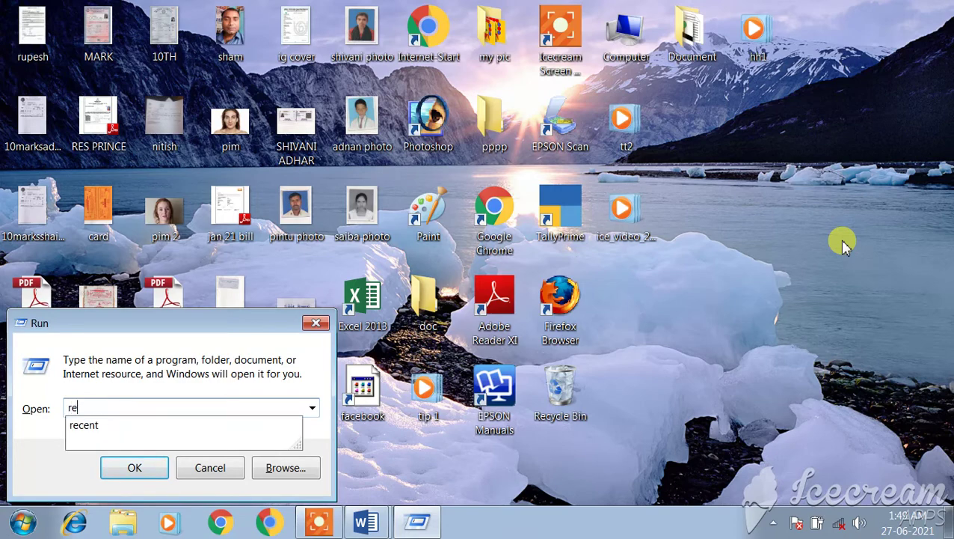
{"action": "type", "text": "cent"}
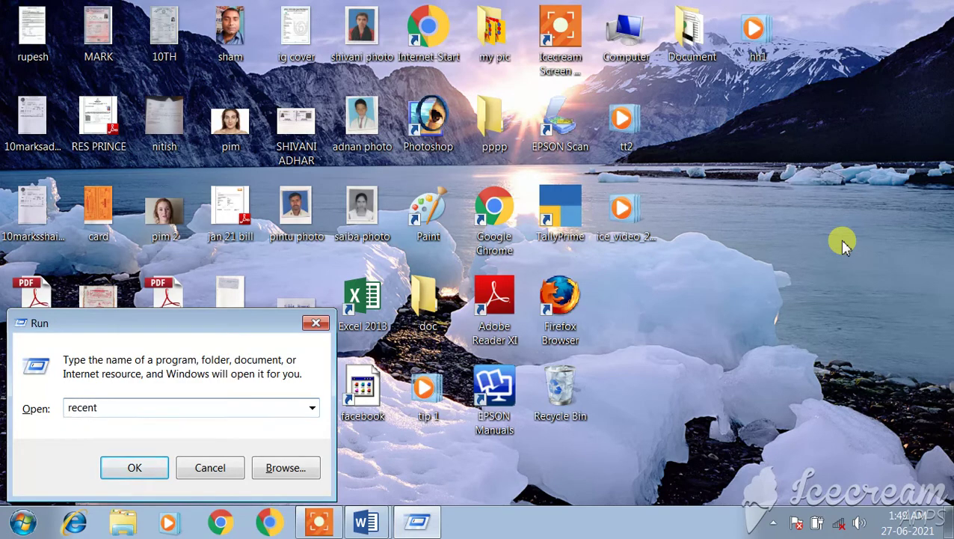
{"action": "key", "text": "Return"}
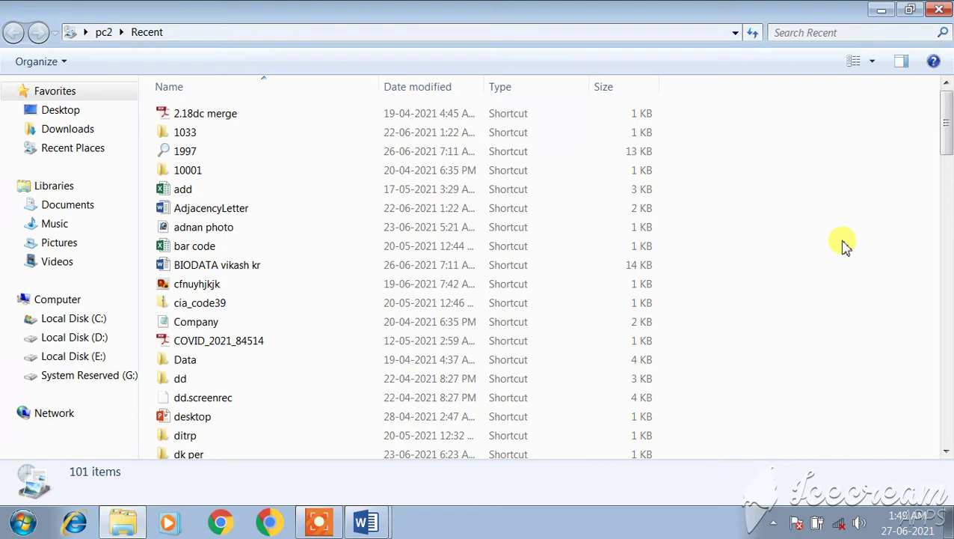
Step: Delete all shortcuts in the Recent folder and close its window
{"action": "key", "text": "ctrl+a"}
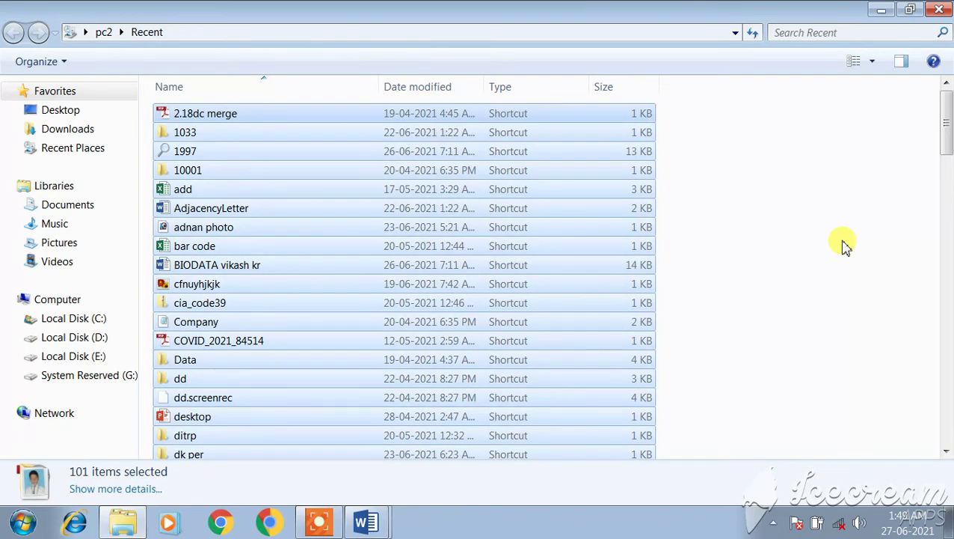
{"action": "key", "text": "Delete"}
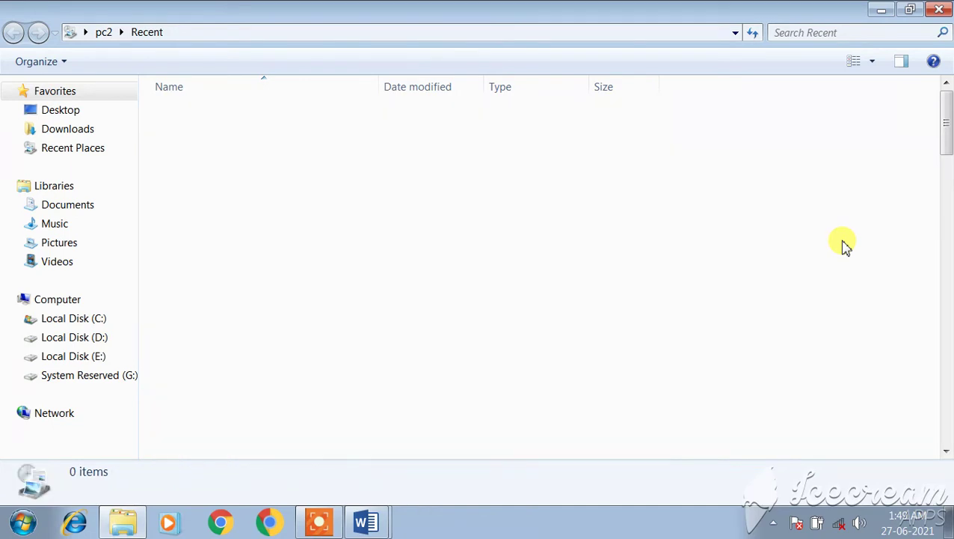
{"action": "left_click", "coordinate": [938, 9]}
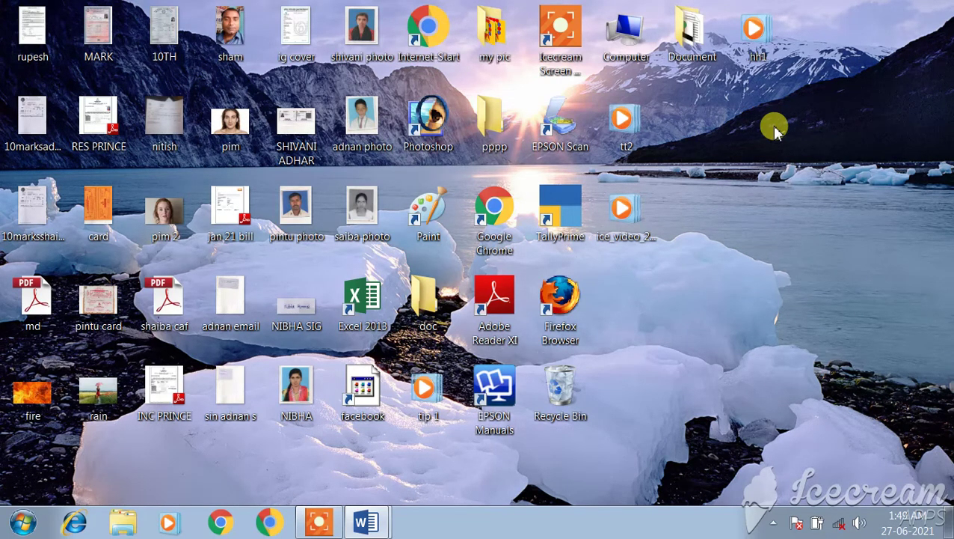
Step: Open the Windows system Temp folder by running temp
{"action": "key", "text": "super+r"}
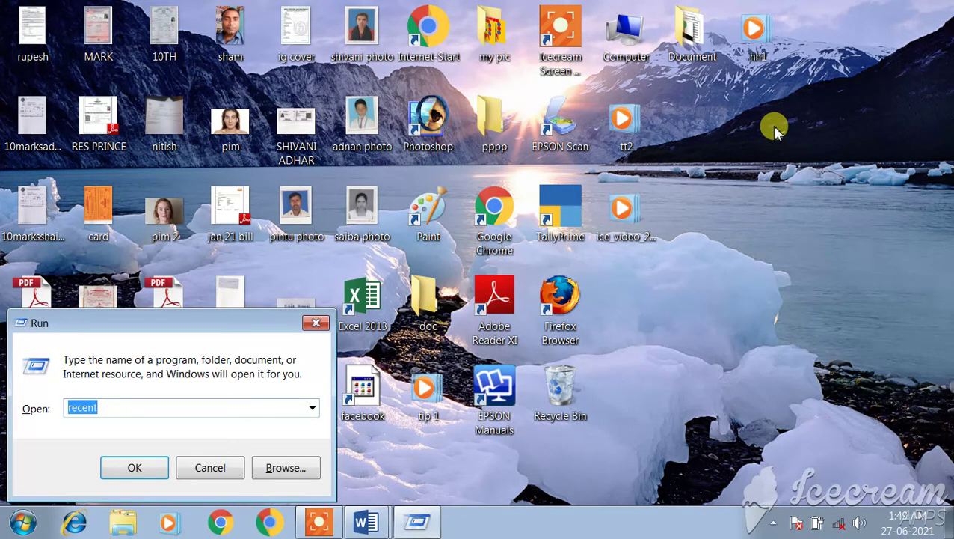
{"action": "type", "text": "temp"}
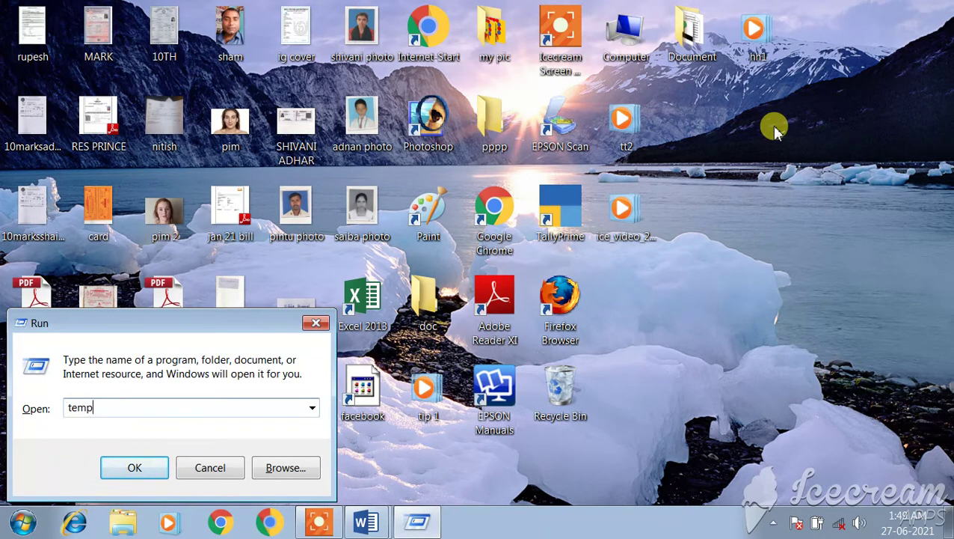
{"action": "key", "text": "Return"}
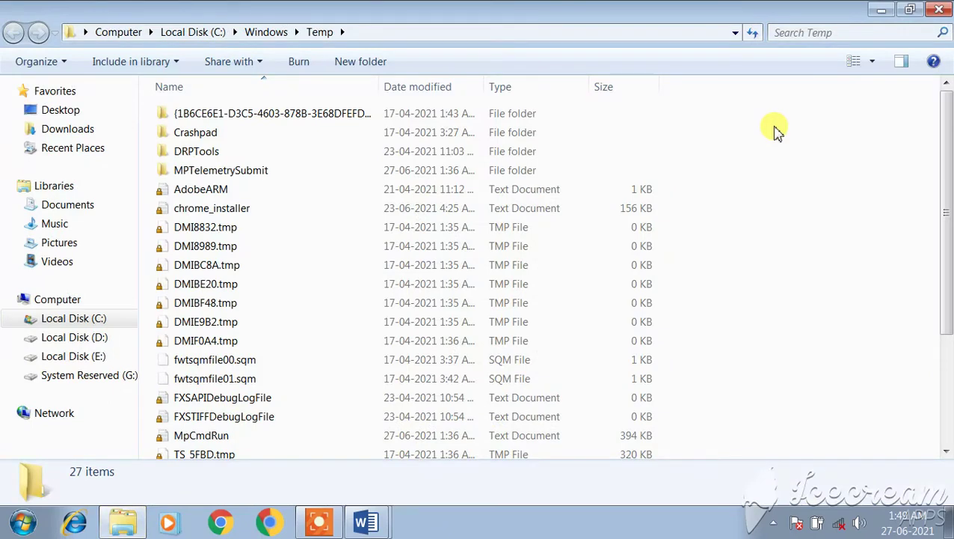
Step: Permanently delete all items in the Windows Temp folder and close its window
{"action": "key", "text": "ctrl+a"}
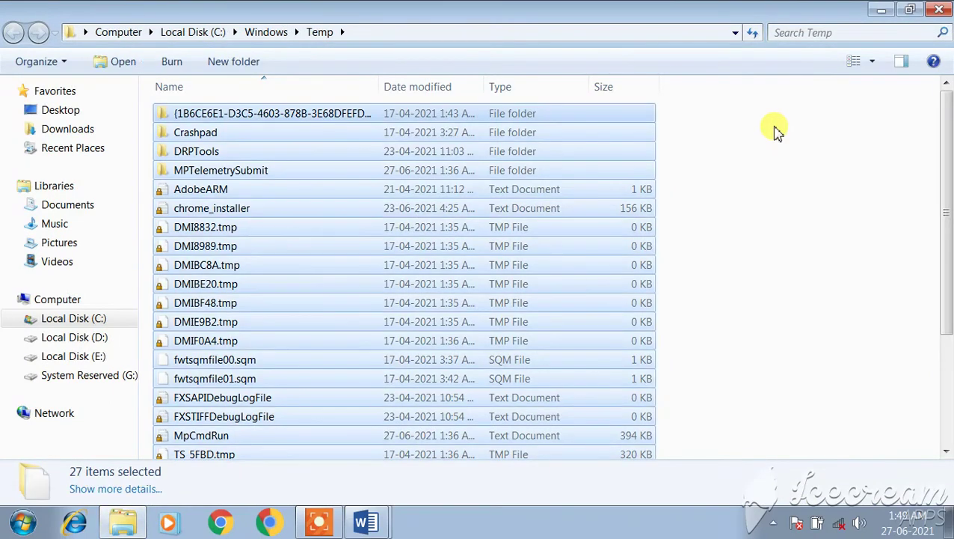
{"action": "key", "text": "shift+Delete"}
{"action": "key", "text": "Return"}
{"action": "left_click", "coordinate": [938, 9]}
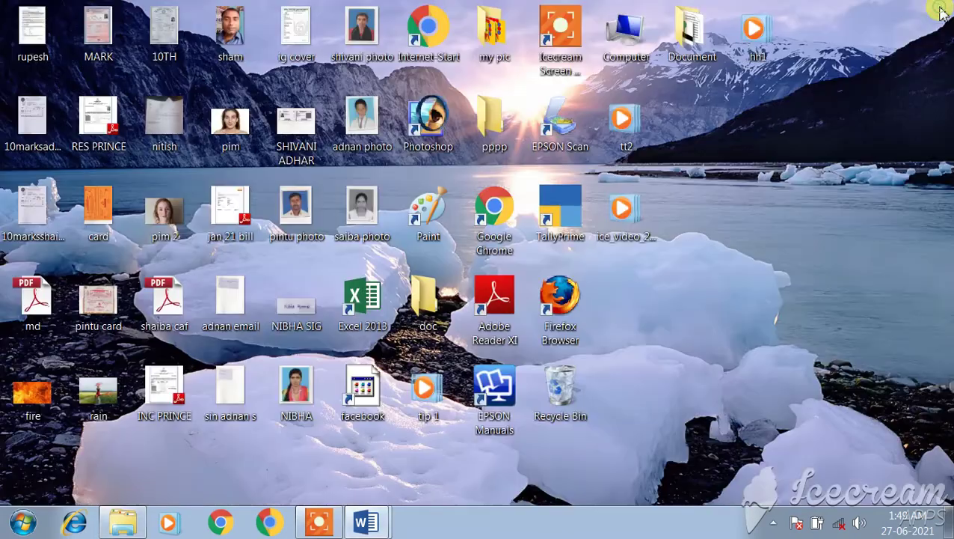